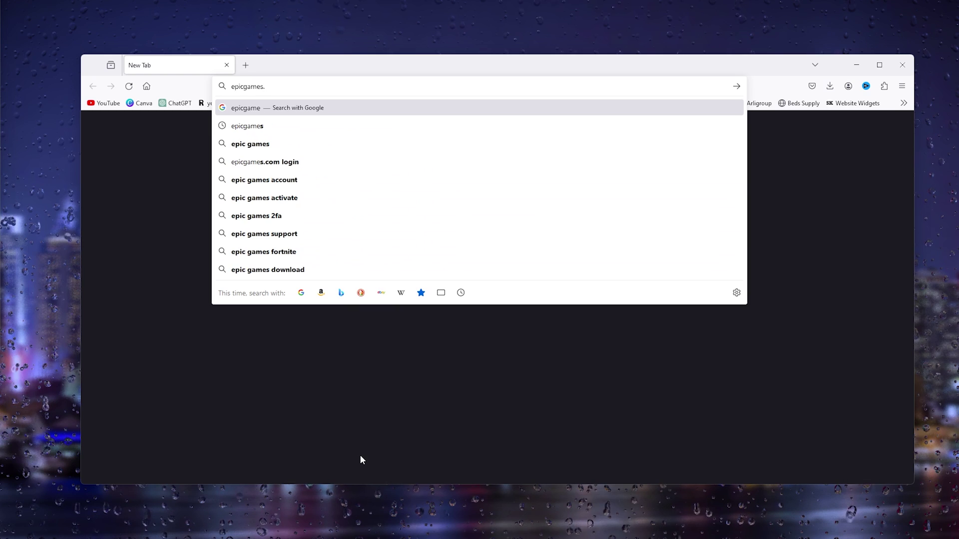
type("com")
Step: Load the epicgames.com store home page
key("Return")
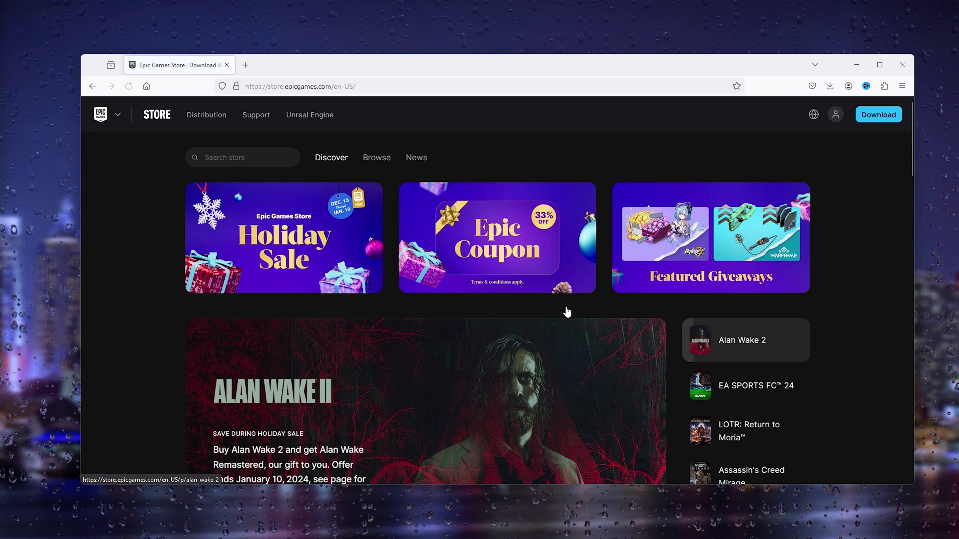
Step: Open the profile menu showing Account, Wishlist and Sign Out
left_click(834, 114)
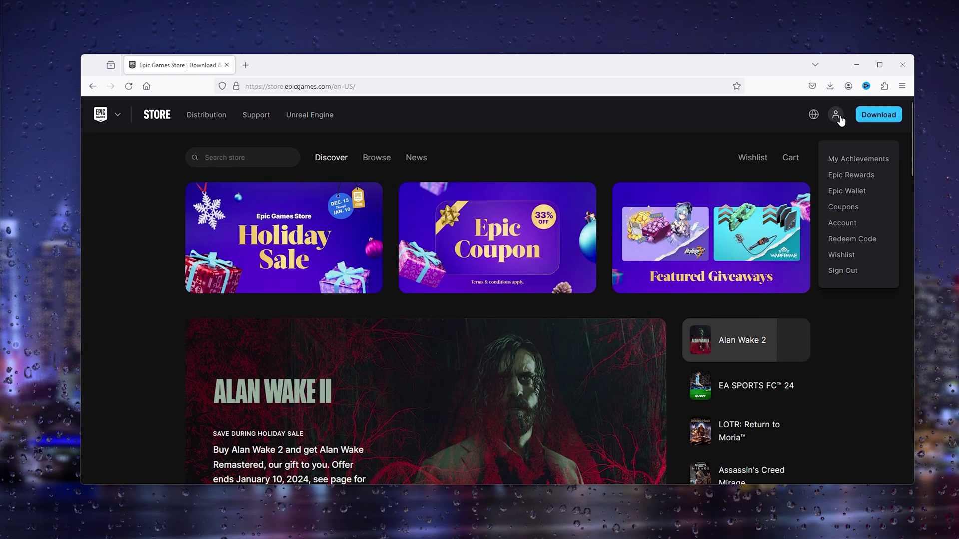
Step: Go to the Account Settings page from the profile menu
left_click(860, 222)
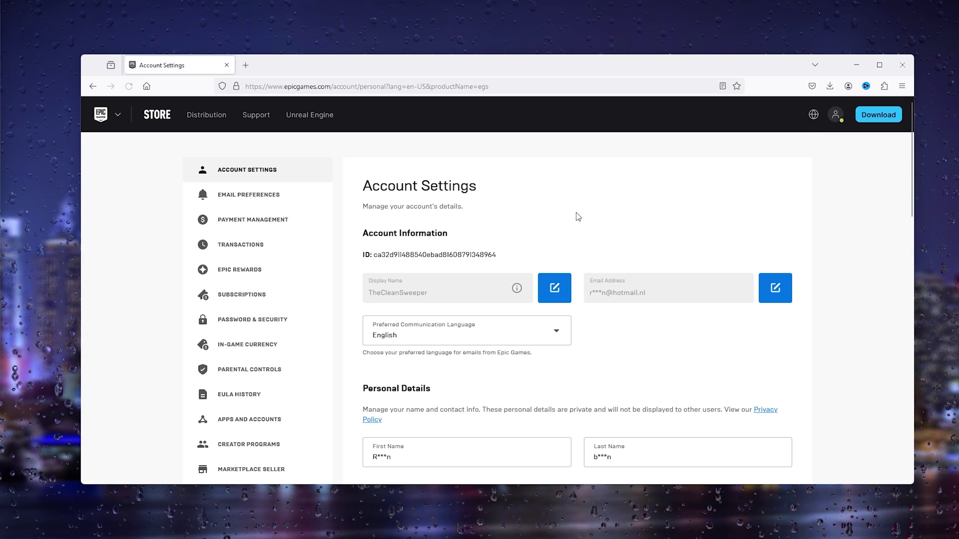
scroll(578, 216, "down", 2)
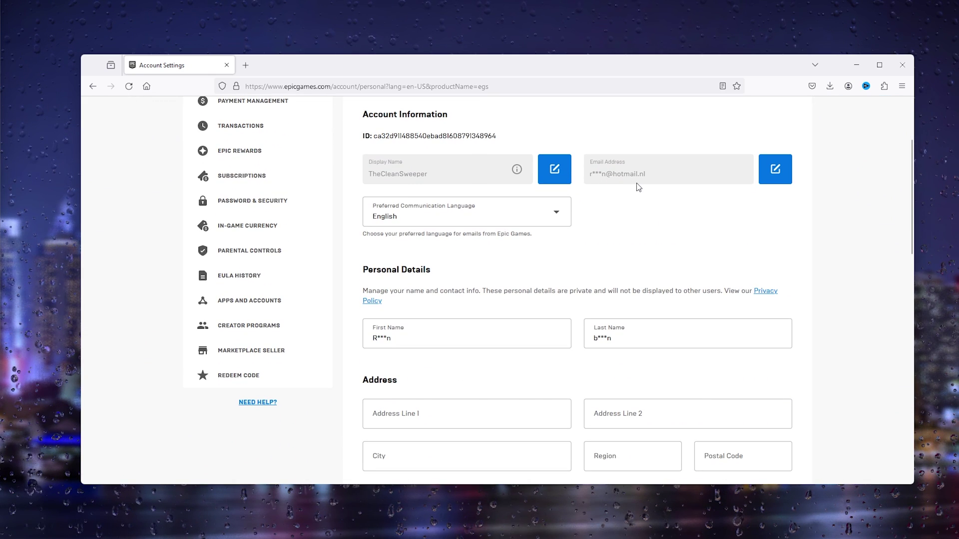
scroll(400, 182, "up", 2)
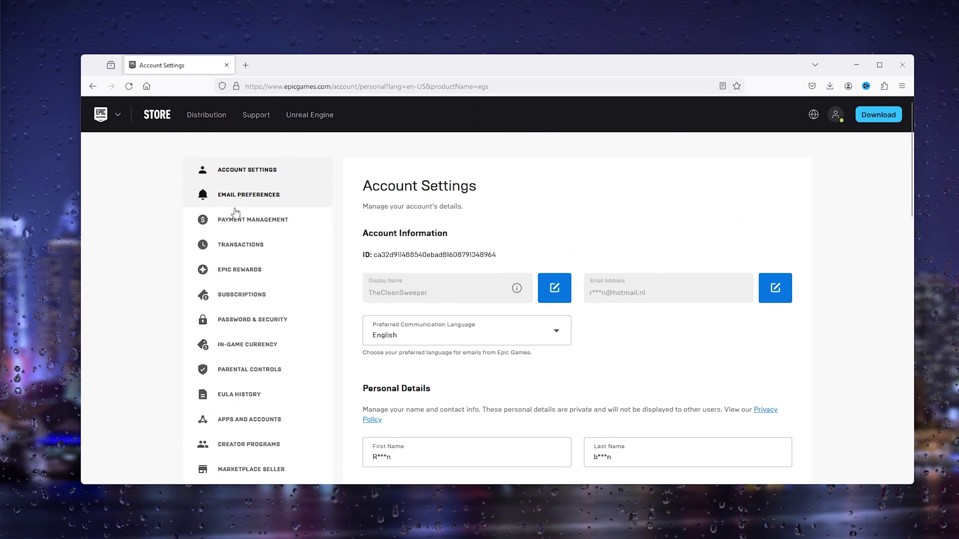
scroll(224, 204, "down", 2)
Step: Open Apps and Accounts and start connecting a PlayStation Network account
left_click(293, 303)
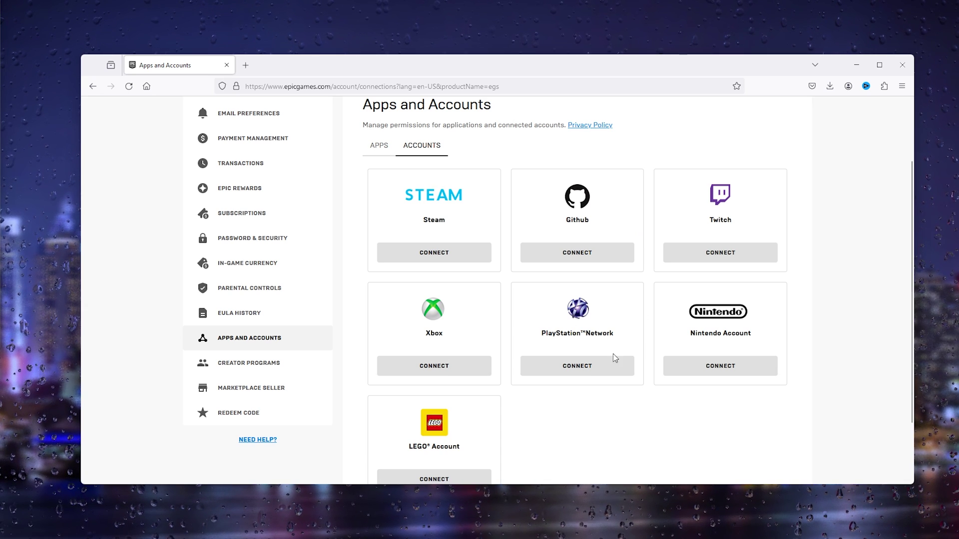
left_click(575, 367)
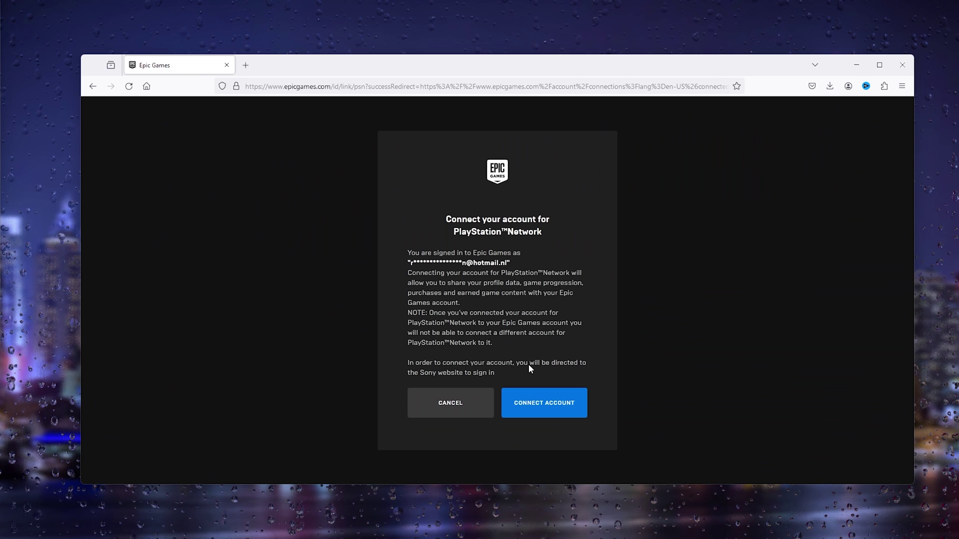